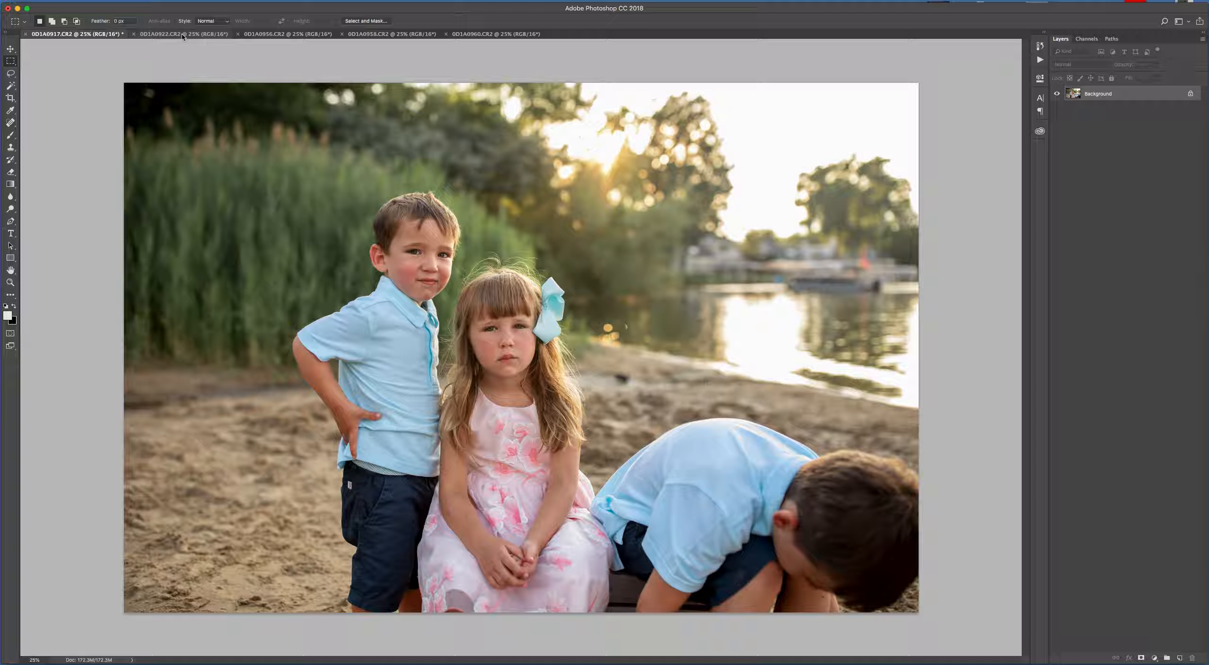
Look through the five open sibling photos to compare the children's poses and expressions.
{"action": "left_click", "coordinate": [183, 35]}
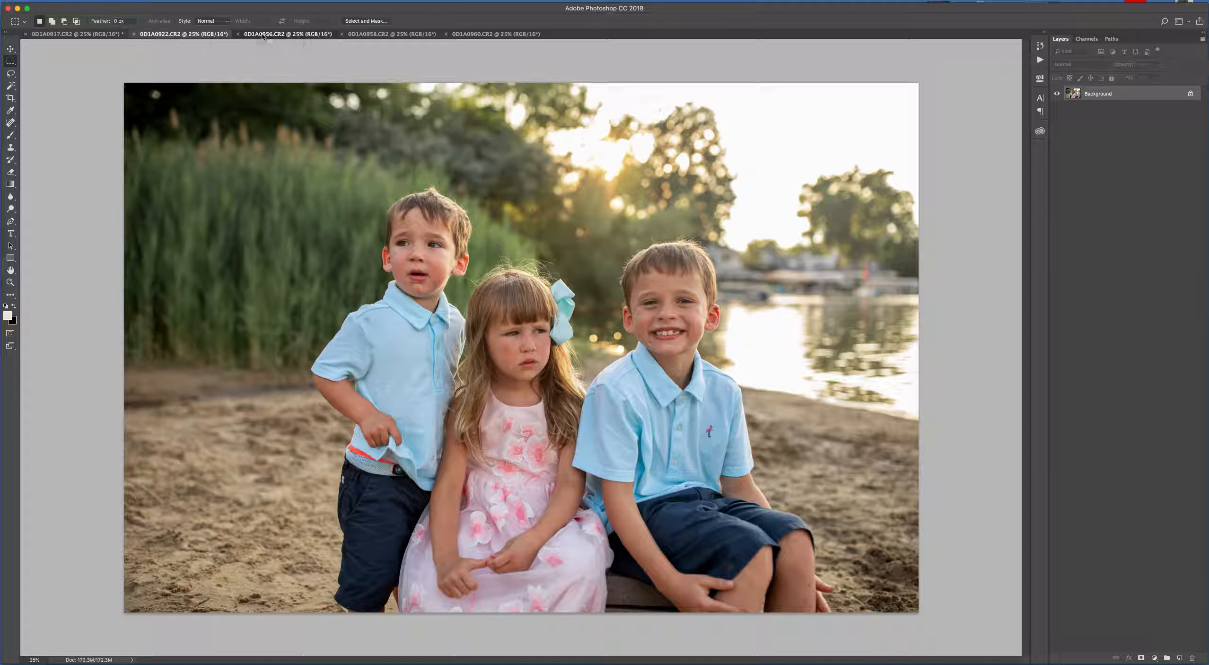
{"action": "left_click", "coordinate": [263, 37]}
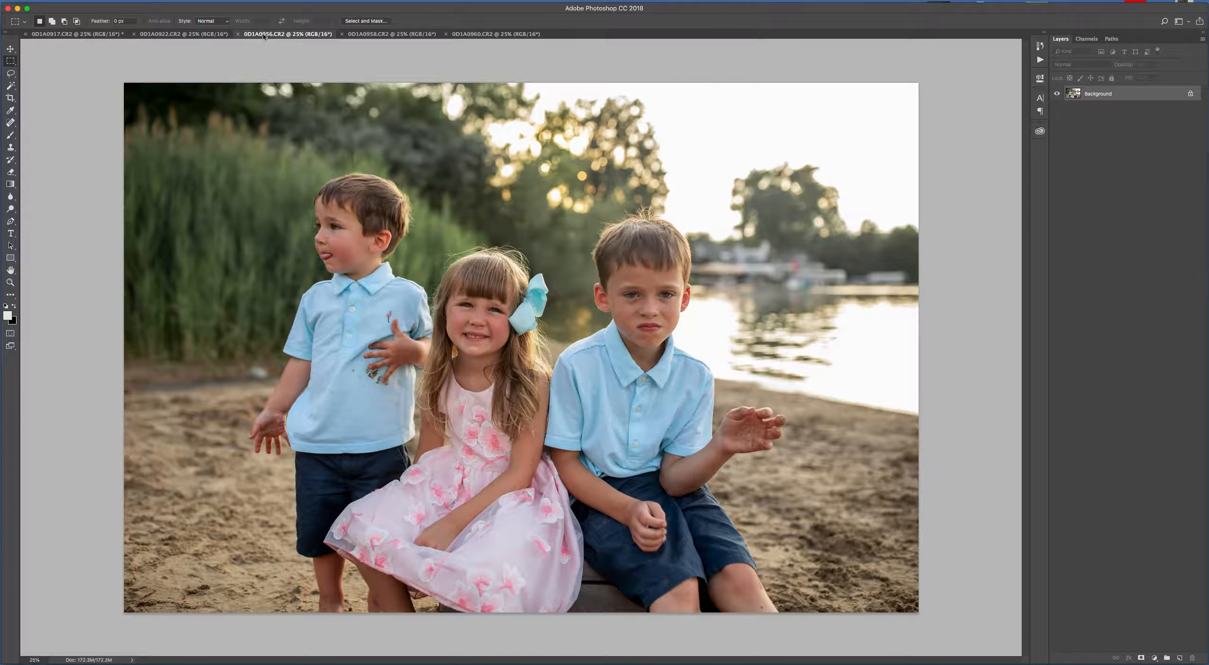
{"action": "left_click", "coordinate": [377, 36]}
{"action": "left_click", "coordinate": [488, 35]}
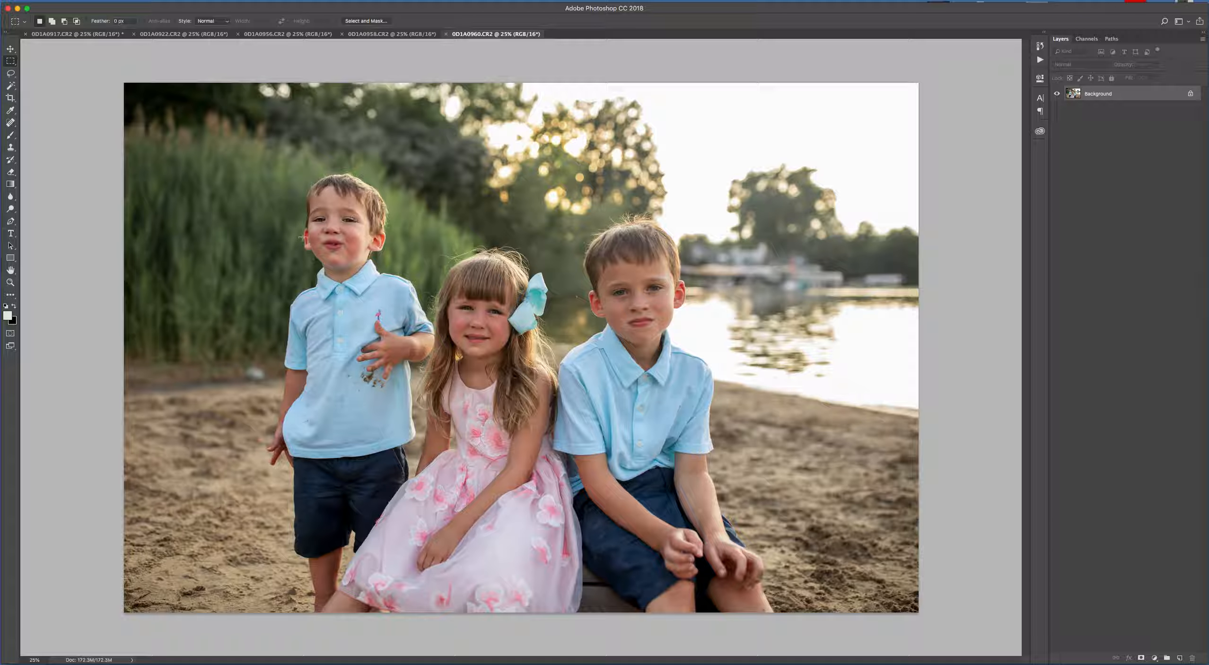
{"action": "left_click", "coordinate": [372, 38]}
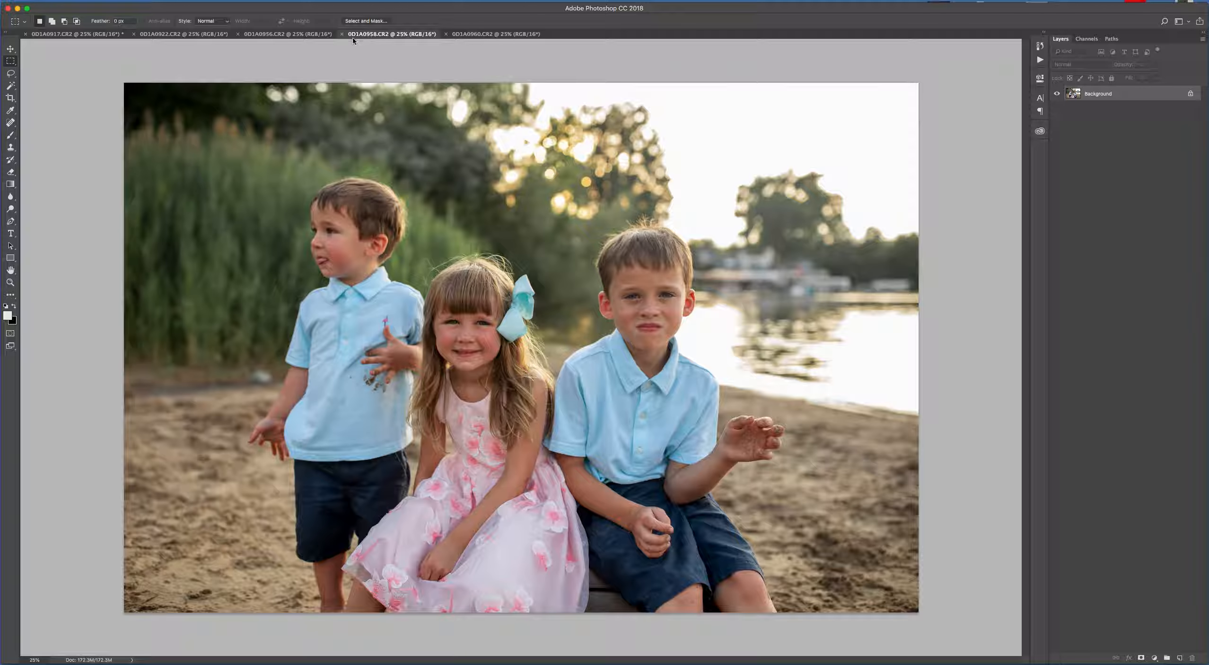
{"action": "left_click", "coordinate": [275, 37]}
{"action": "left_click", "coordinate": [81, 34]}
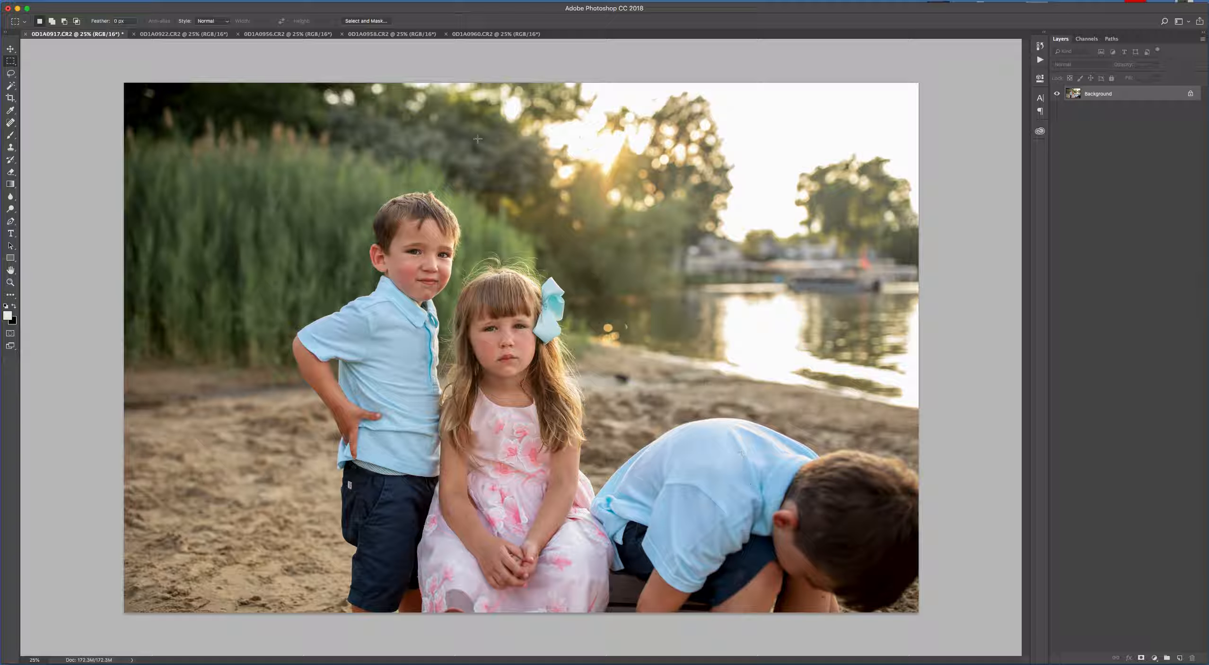
In photo 0D1A0922, marquee-select the full-height area containing the smiling seated boy and cut it.
{"action": "left_click", "coordinate": [176, 34]}
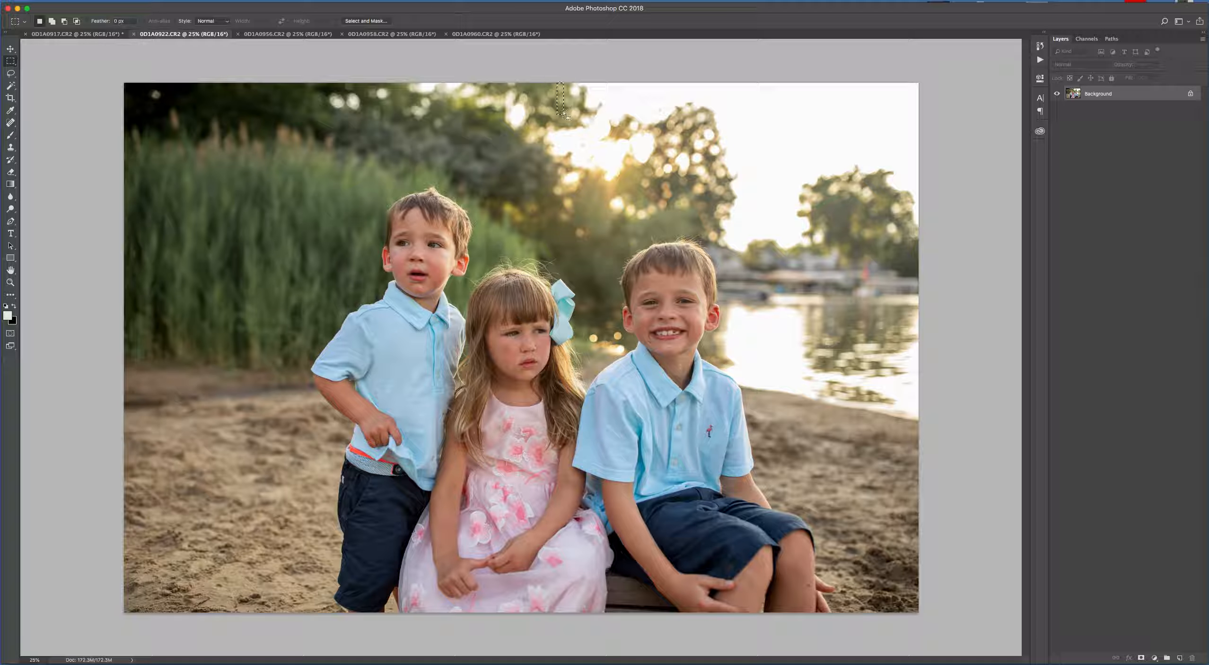
{"action": "left_click_drag", "start_coordinate": [550, 82], "coordinate": [936, 622]}
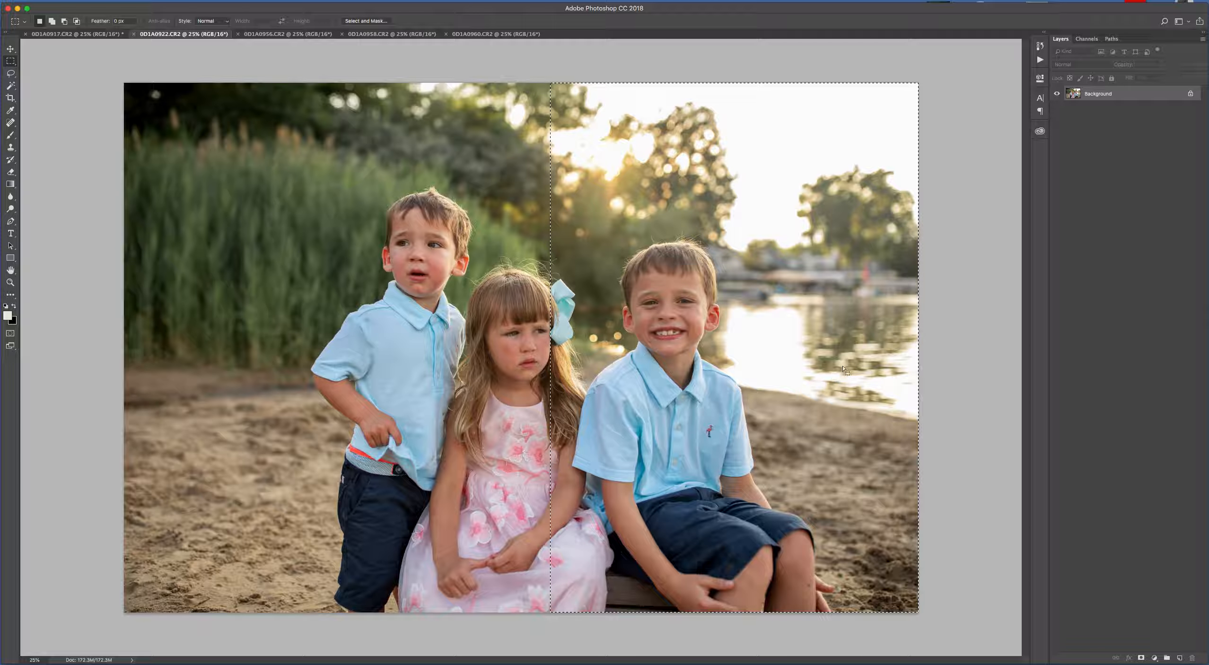
{"action": "left_click", "coordinate": [105, 1]}
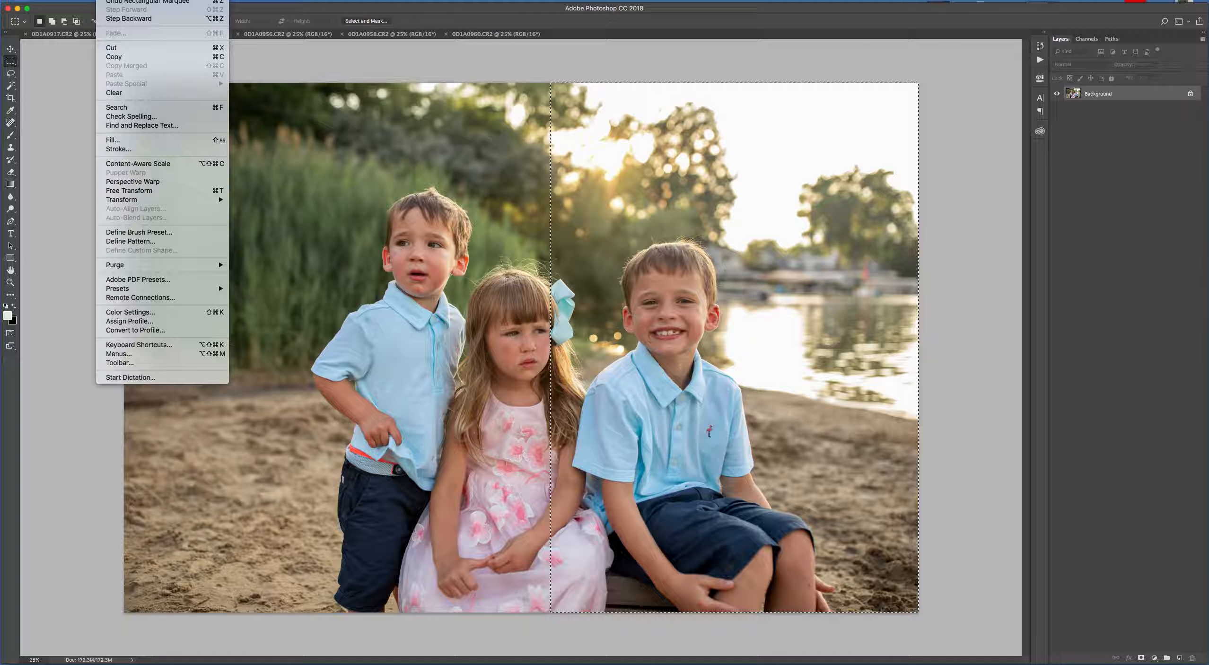
{"action": "left_click", "coordinate": [278, 54]}
{"action": "left_click", "coordinate": [105, 1]}
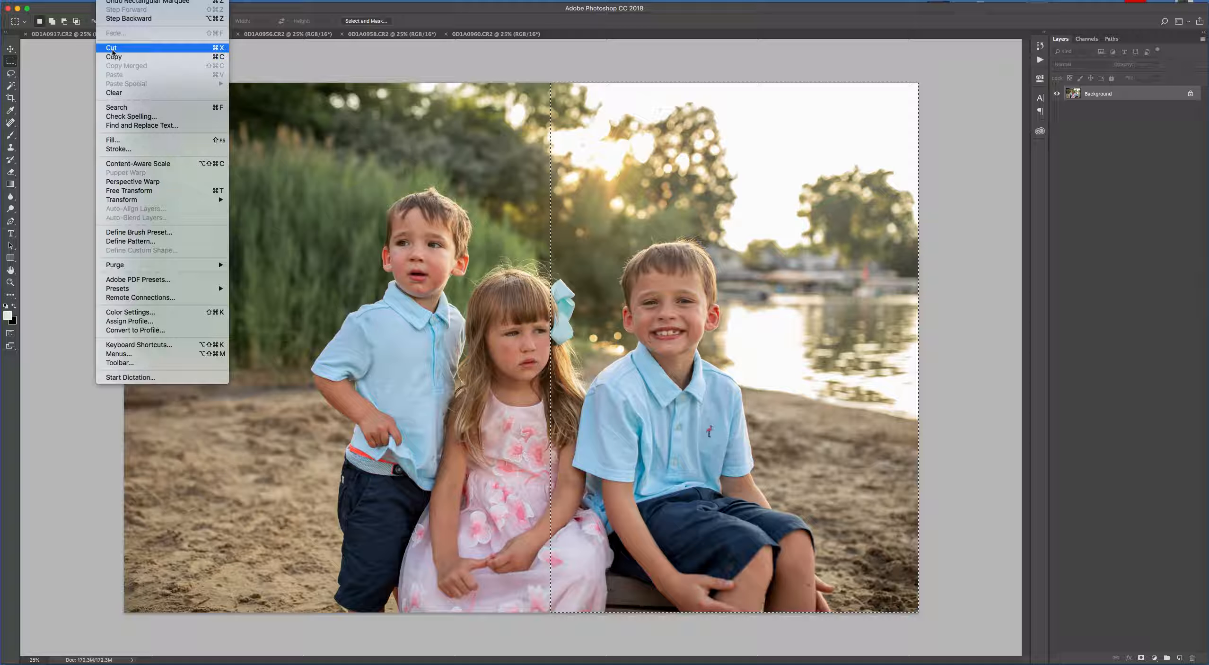
{"action": "left_click", "coordinate": [113, 49]}
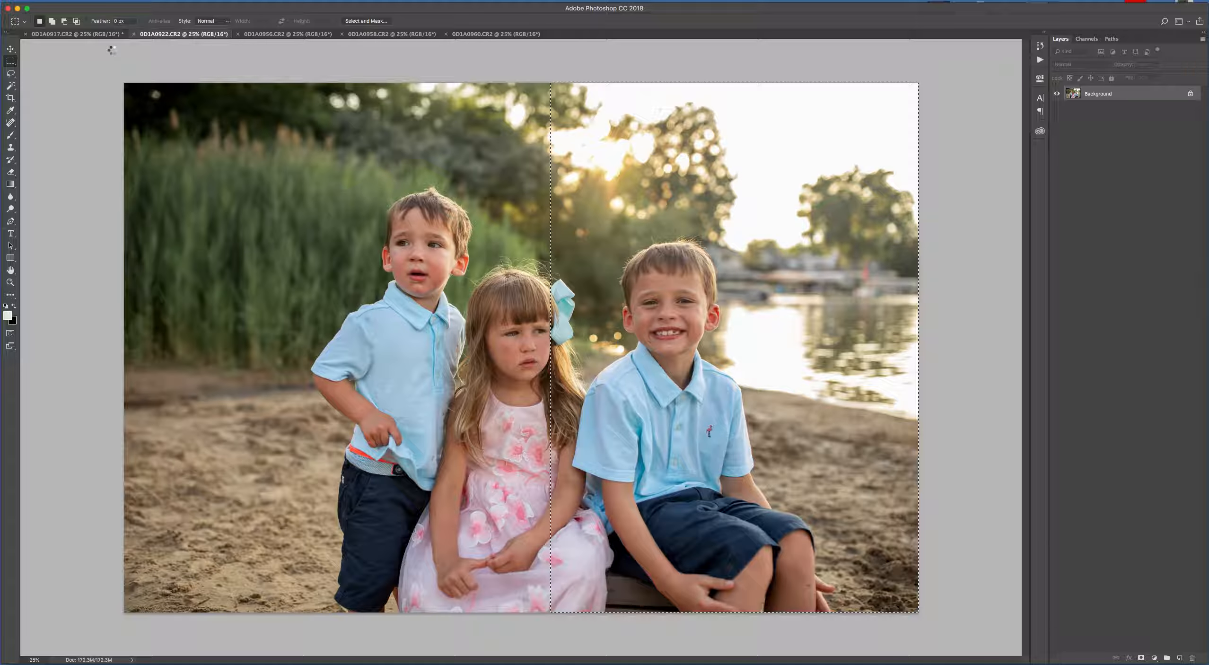
Paste the cut area into photo 0D1A0917 and move it over the bent-over boy beside the girl.
{"action": "left_click", "coordinate": [45, 36]}
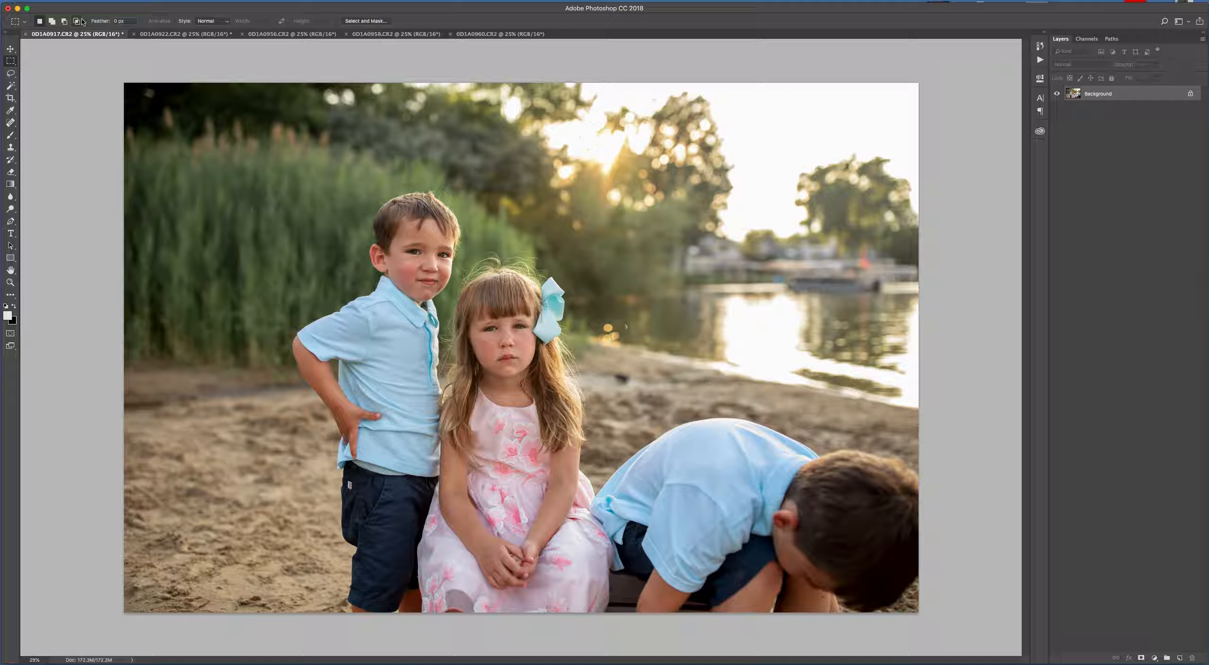
{"action": "key", "text": "cmd+v"}
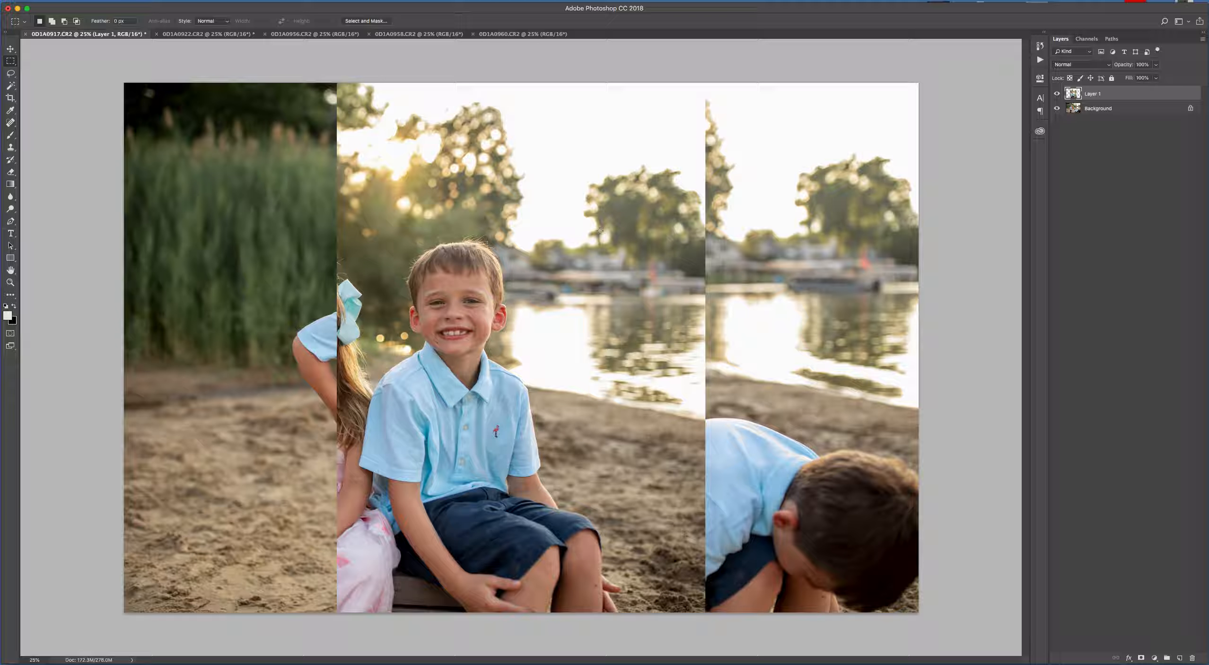
{"action": "key", "text": "cmd+t"}
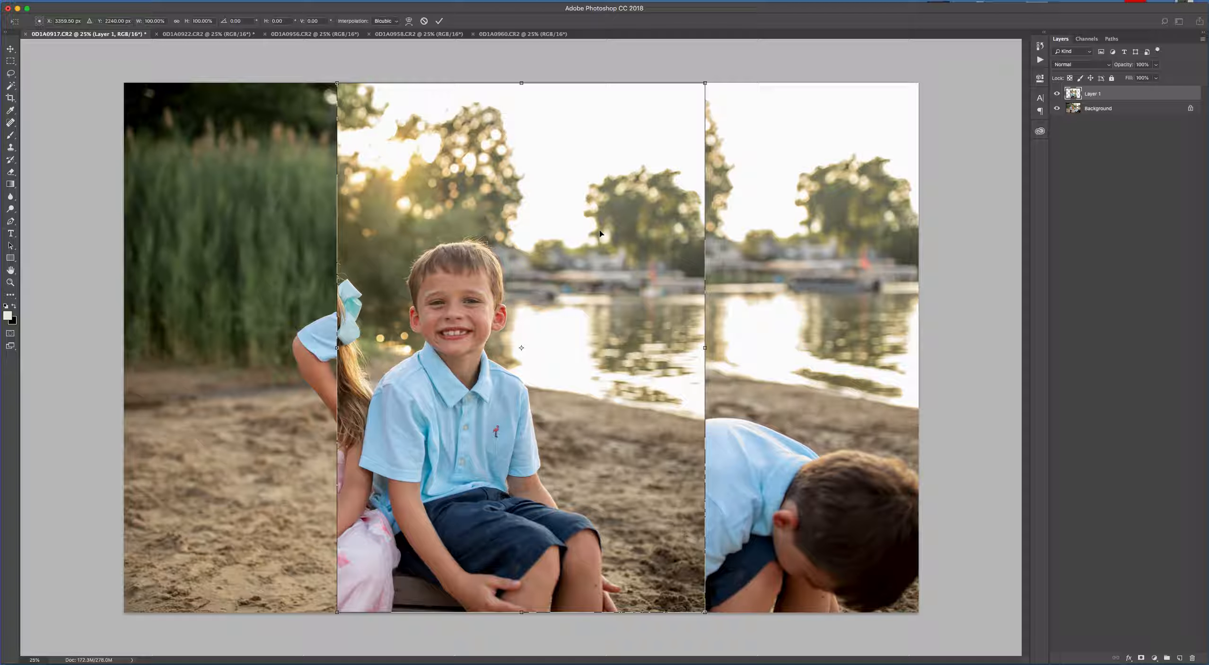
{"action": "left_click_drag", "start_coordinate": [599, 233], "coordinate": [799, 233]}
{"action": "key", "text": "Return"}
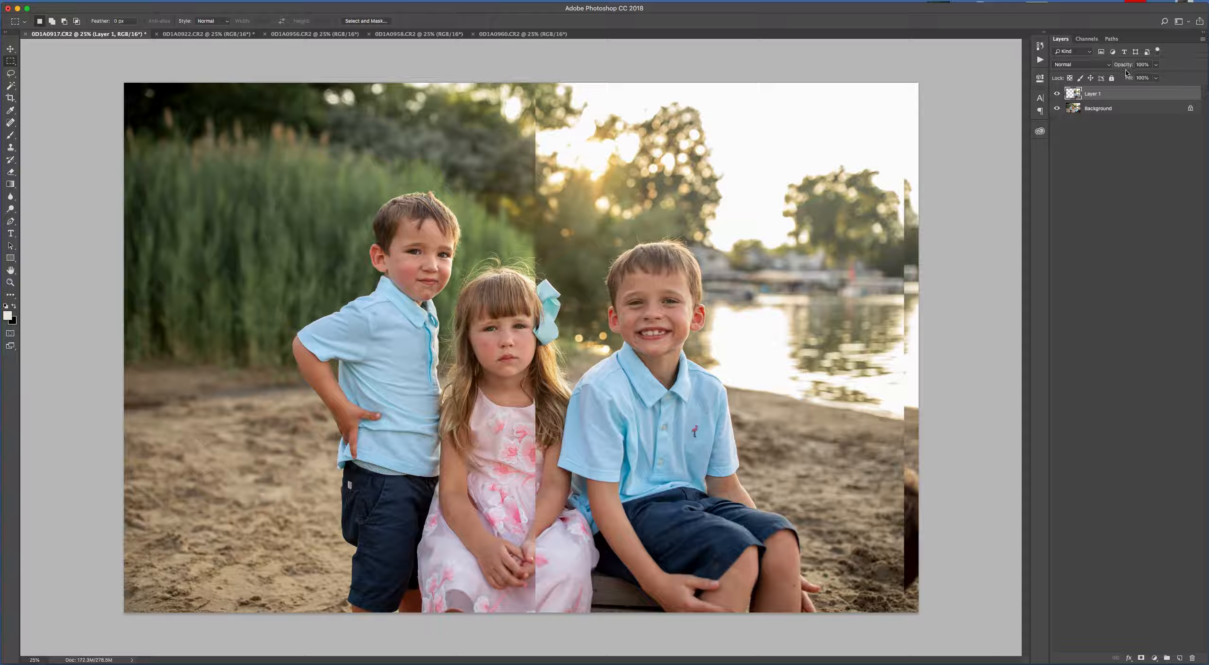
Lower Layer 1's opacity to 52% so the background photo shows through for alignment.
{"action": "left_click", "coordinate": [1156, 64]}
{"action": "left_click_drag", "start_coordinate": [1157, 76], "coordinate": [1136, 77]}
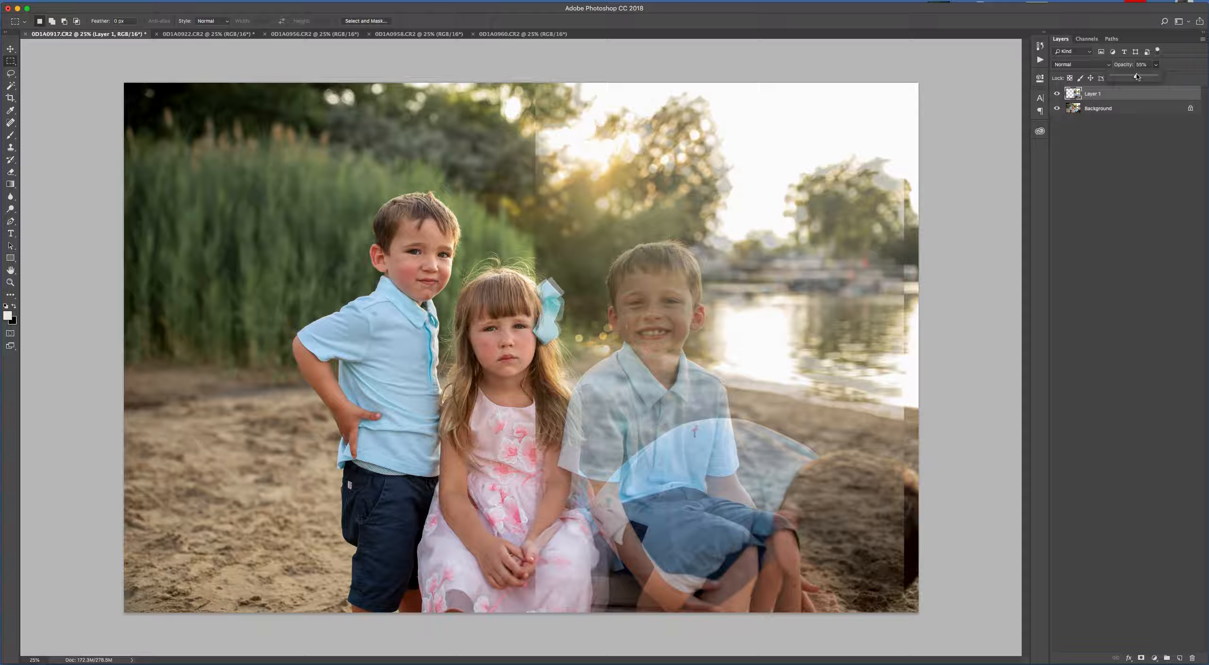
{"action": "left_click_drag", "start_coordinate": [1136, 76], "coordinate": [1135, 76]}
{"action": "left_click", "coordinate": [1127, 97]}
Free-transform Layer 1, nudging and slightly scaling it to line up with the bench and shoreline in the background photo.
{"action": "key", "text": "super+t"}
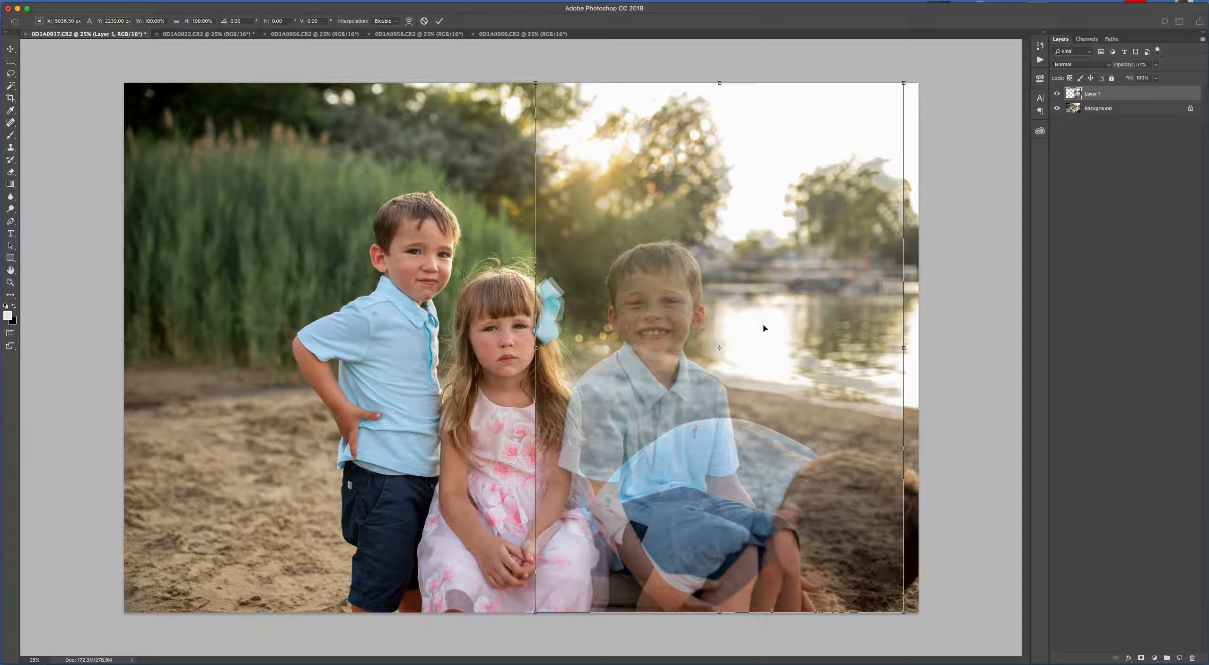
{"action": "left_click_drag", "start_coordinate": [763, 330], "coordinate": [770, 330]}
{"action": "left_click_drag", "start_coordinate": [910, 611], "coordinate": [912, 615], "text": "shift"}
{"action": "left_click", "coordinate": [439, 21]}
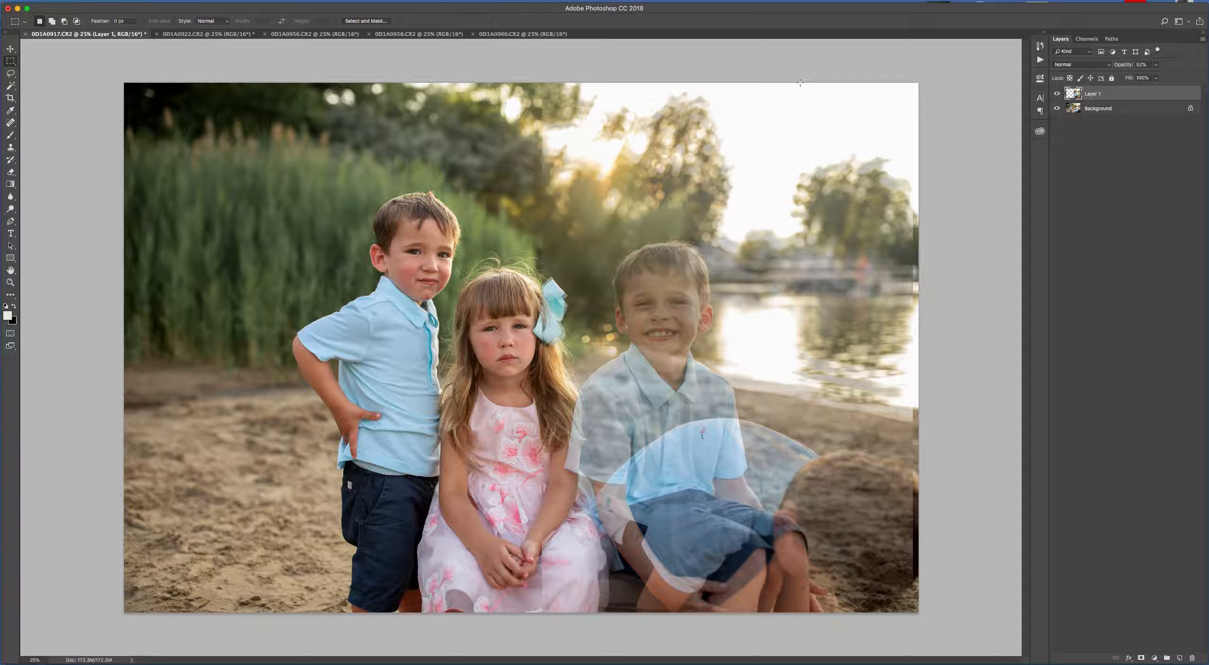
Check the composite with Layer 1 at 100% opacity and return the layer to 53%.
{"action": "left_click", "coordinate": [1156, 78]}
{"action": "left_click_drag", "start_coordinate": [1156, 79], "coordinate": [1205, 82]}
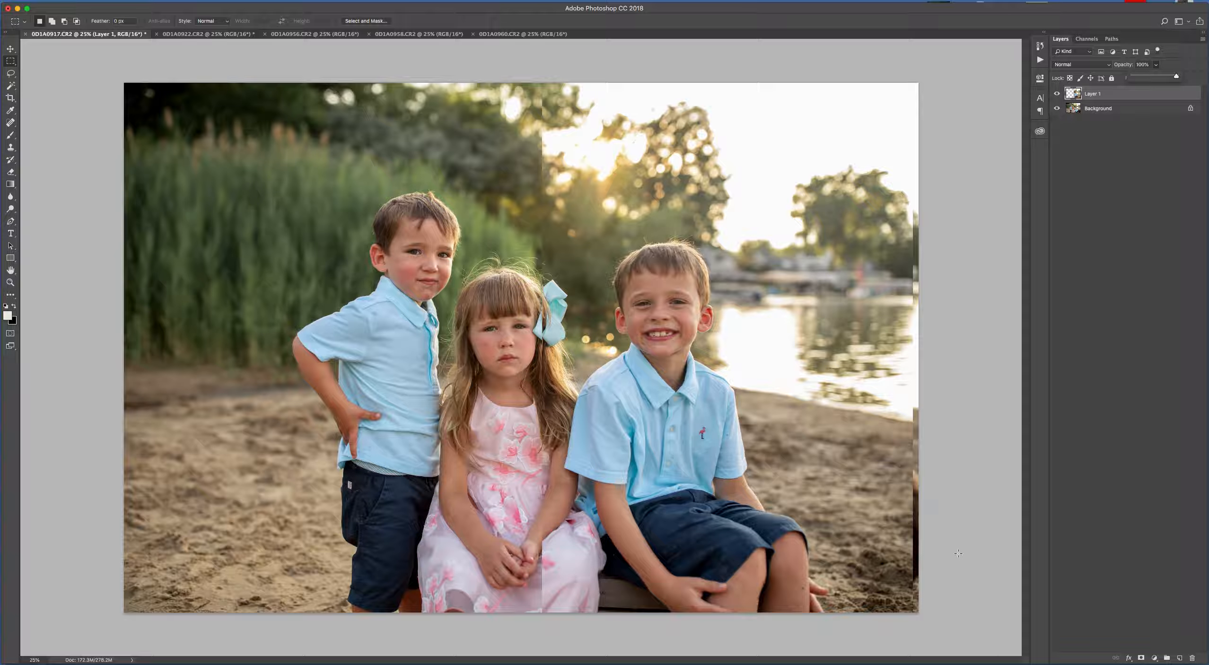
{"action": "left_click_drag", "start_coordinate": [1176, 76], "coordinate": [1153, 76]}
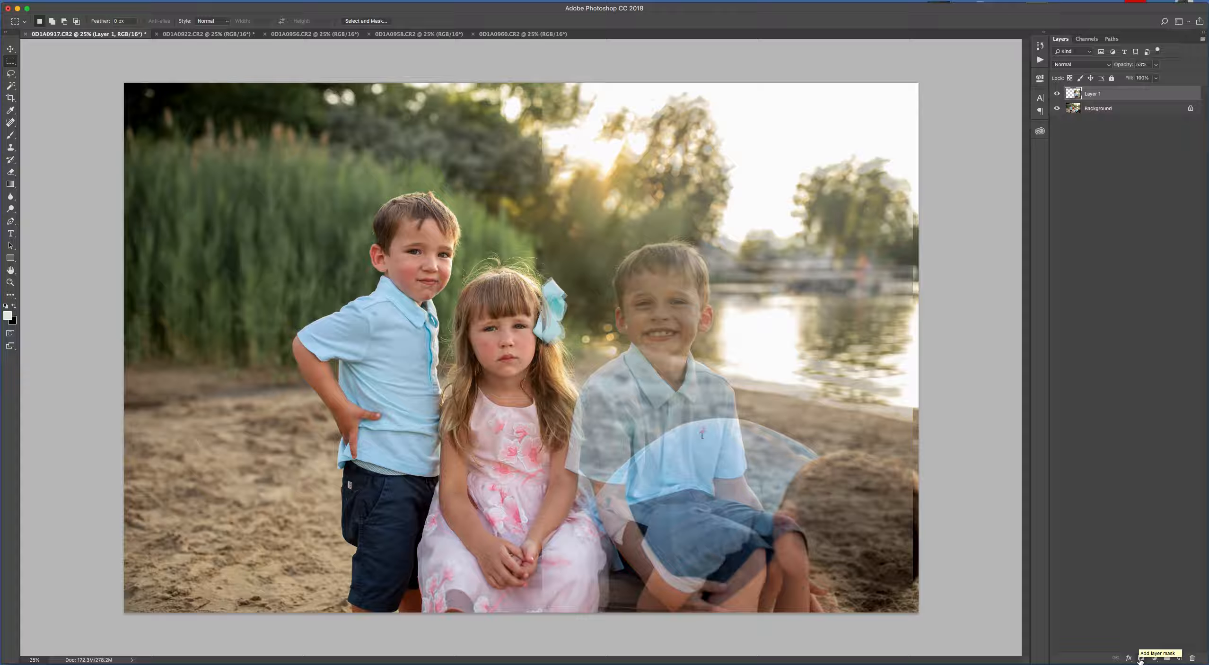
Add a layer mask to Layer 1 and paint black along the seam through the trees, the girl's bow, hair and dress.
{"action": "left_click", "coordinate": [1141, 659]}
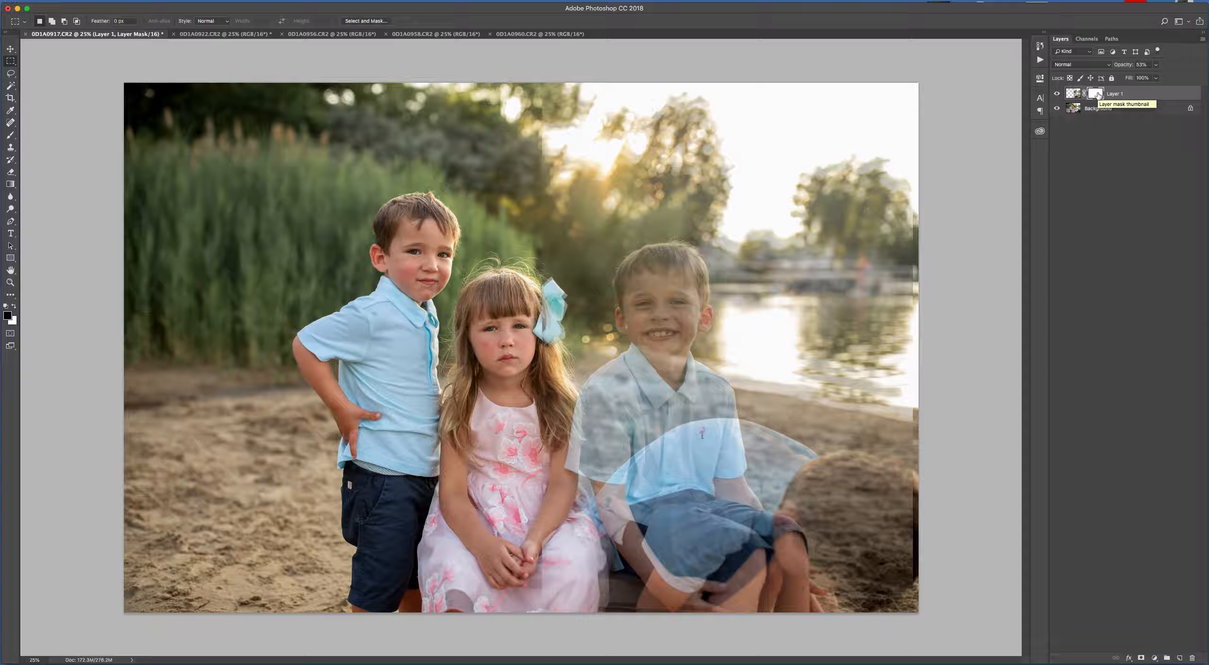
{"action": "key", "text": "b"}
{"action": "left_click_drag", "start_coordinate": [558, 90], "coordinate": [554, 133]}
{"action": "left_click_drag", "start_coordinate": [551, 305], "coordinate": [554, 388]}
{"action": "mouse_move", "coordinate": [558, 506]}
{"action": "left_mouse_down"}
{"action": "mouse_move", "coordinate": [551, 558]}
{"action": "mouse_move", "coordinate": [564, 574]}
{"action": "left_mouse_up"}
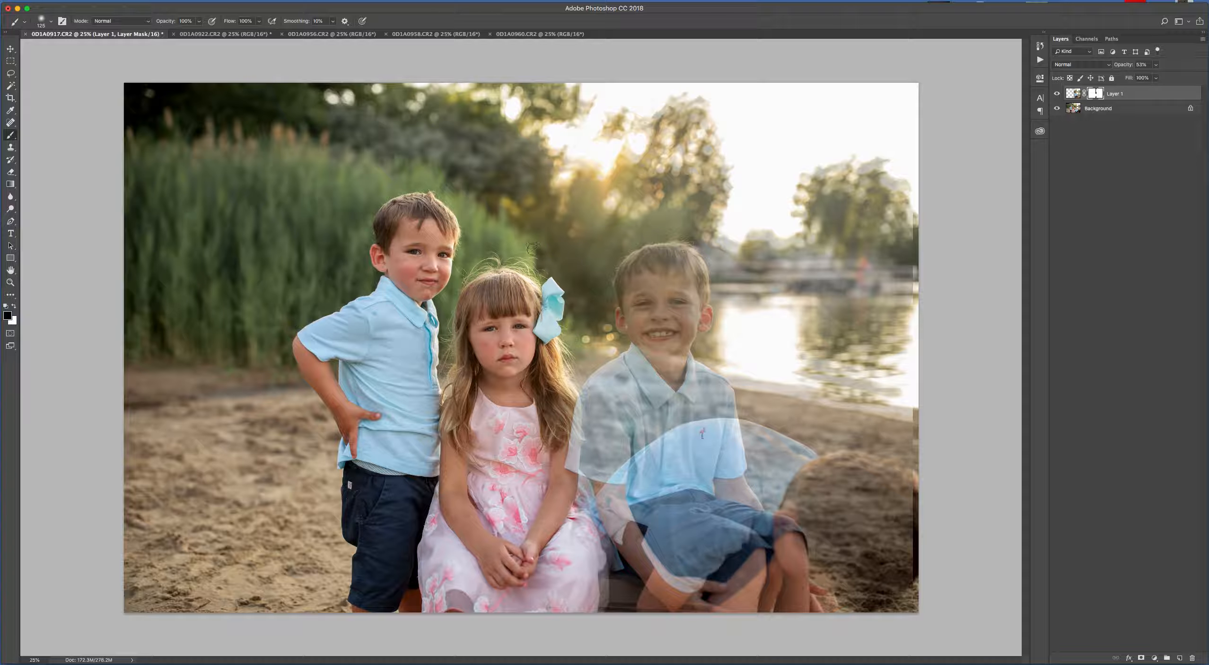
Restore Layer 1 to 100% opacity and paint black on its mask along the outer seam through the trees, water and sand.
{"action": "left_click", "coordinate": [1157, 65]}
{"action": "left_click_drag", "start_coordinate": [1156, 78], "coordinate": [1191, 80]}
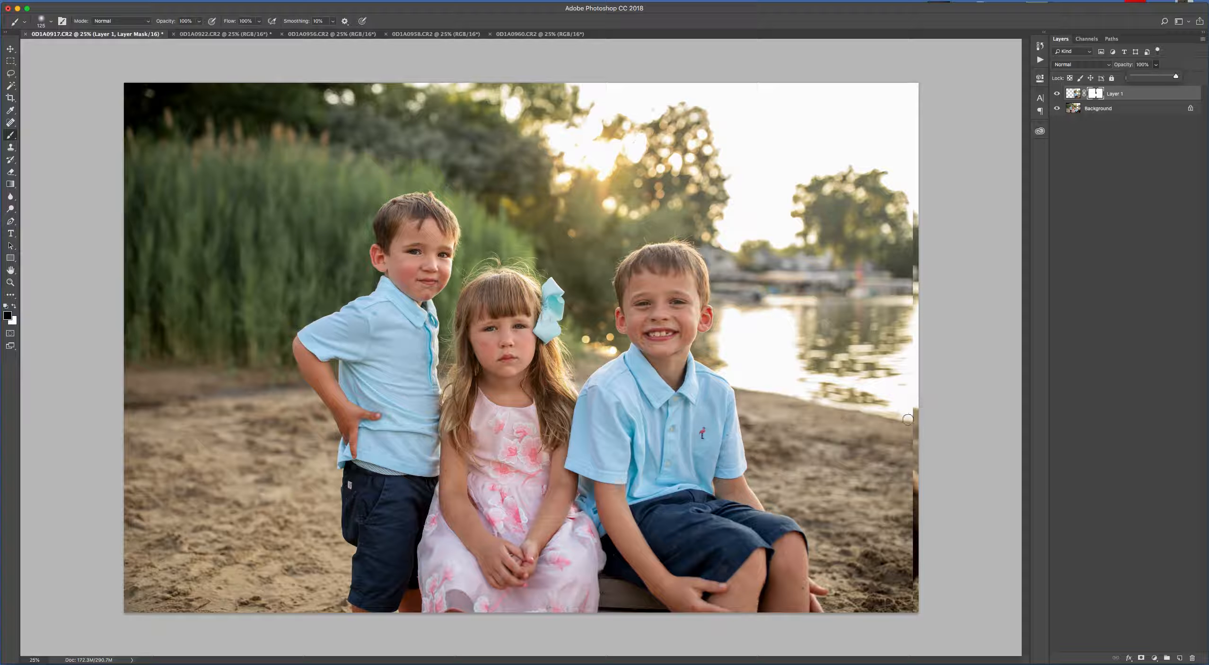
{"action": "mouse_move", "coordinate": [908, 417]}
{"action": "left_mouse_down"}
{"action": "mouse_move", "coordinate": [923, 413]}
{"action": "mouse_move", "coordinate": [889, 184]}
{"action": "left_mouse_up"}
{"action": "left_click_drag", "start_coordinate": [889, 185], "coordinate": [852, 284]}
{"action": "mouse_move", "coordinate": [913, 426]}
{"action": "left_mouse_down"}
{"action": "mouse_move", "coordinate": [878, 480]}
{"action": "mouse_move", "coordinate": [912, 543]}
{"action": "mouse_move", "coordinate": [861, 487]}
{"action": "mouse_move", "coordinate": [851, 449]}
{"action": "mouse_move", "coordinate": [823, 473]}
{"action": "mouse_move", "coordinate": [880, 544]}
{"action": "mouse_move", "coordinate": [890, 587]}
{"action": "mouse_move", "coordinate": [887, 521]}
{"action": "mouse_move", "coordinate": [906, 517]}
{"action": "left_mouse_up"}
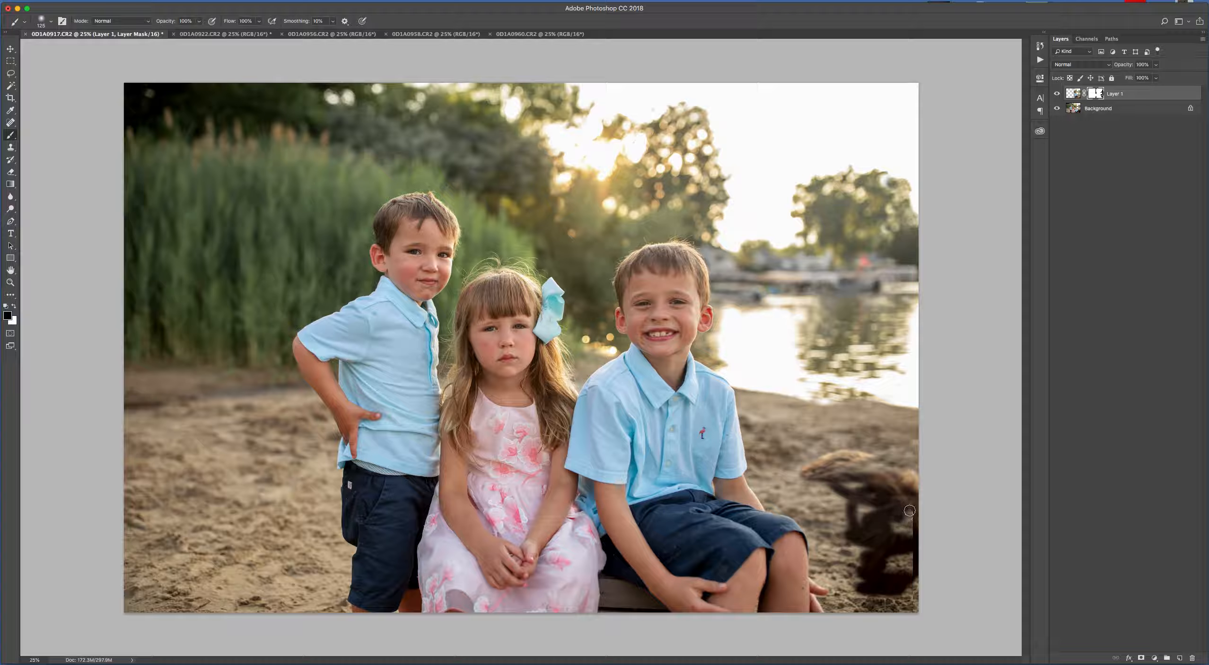
Paint white on Layer 1's mask with a larger brush to hide the bent-over boy's head in the sand.
{"action": "left_click", "coordinate": [1056, 94]}
{"action": "left_click", "coordinate": [1056, 94]}
{"action": "key", "text": "x"}
{"action": "key", "text": "]"}
{"action": "key", "text": "]"}
{"action": "key", "text": "]"}
{"action": "key", "text": "]"}
{"action": "key", "text": "]"}
{"action": "key", "text": "]"}
{"action": "key", "text": "]"}
{"action": "key", "text": "]"}
{"action": "left_click_drag", "start_coordinate": [832, 468], "coordinate": [894, 577]}
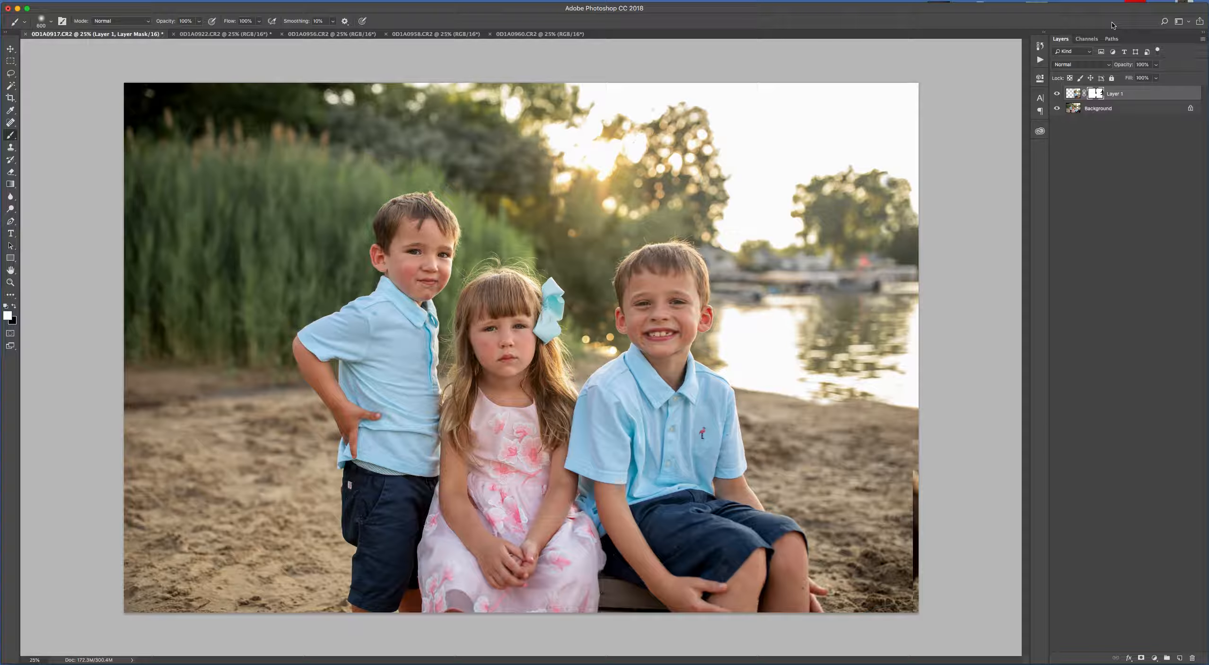
Get a close view of the girl's hair bow and make black the foreground colour for mask painting.
{"action": "key", "text": "z"}
{"action": "left_click", "coordinate": [560, 317]}
{"action": "left_click", "coordinate": [560, 317]}
{"action": "left_click", "coordinate": [560, 317]}
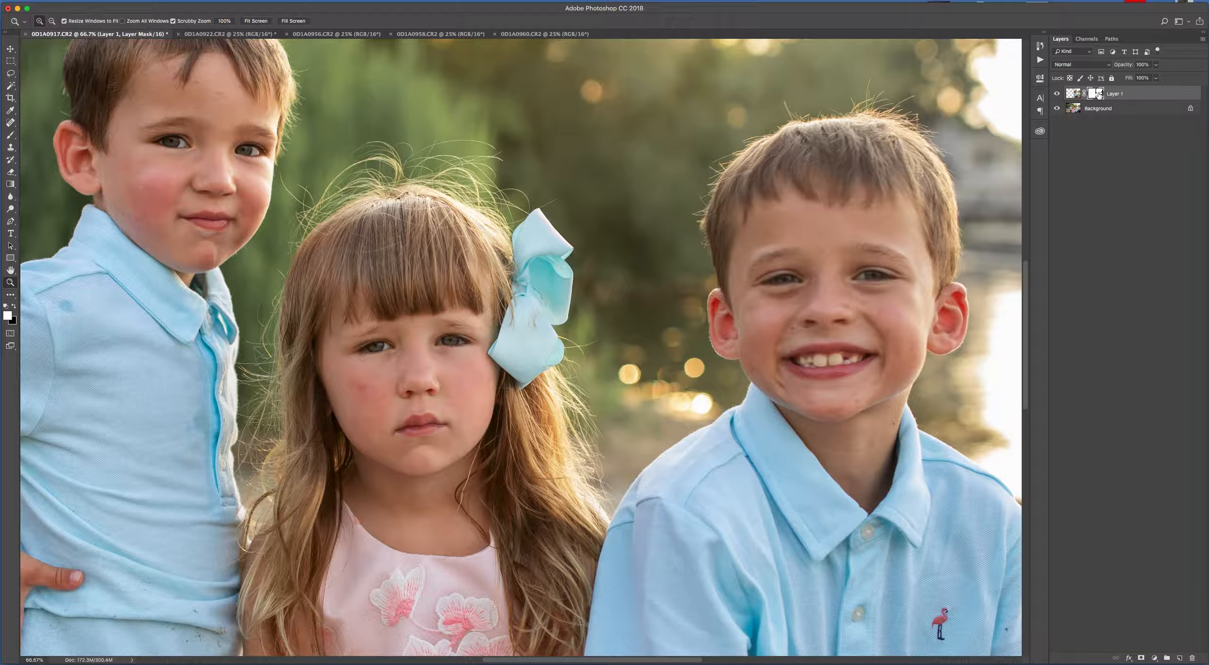
{"action": "left_click", "coordinate": [14, 306]}
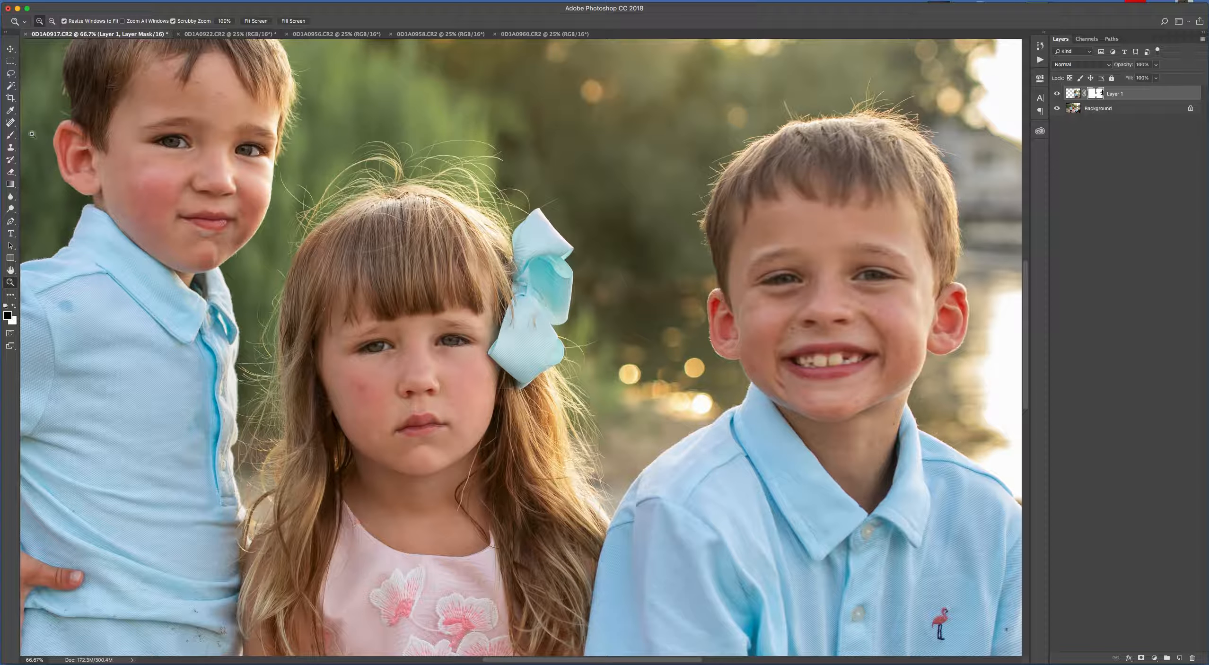